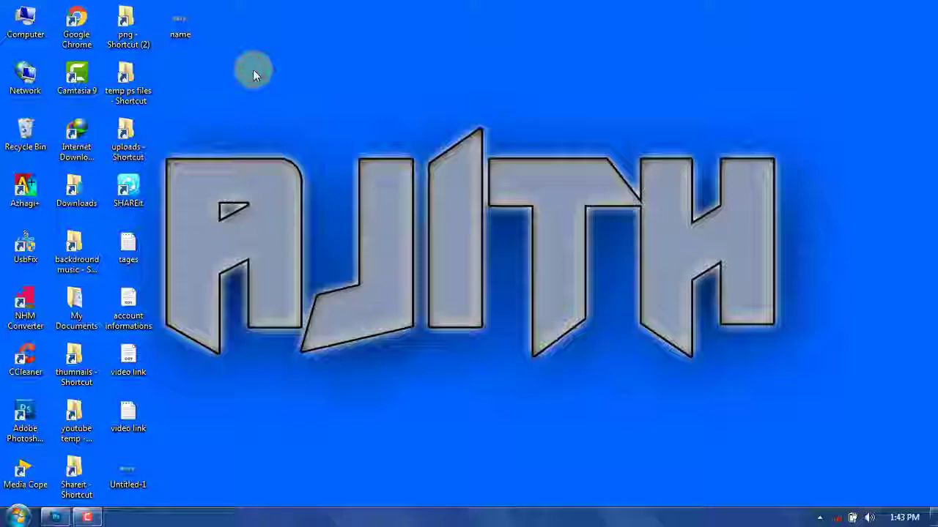
- Start a new Photoshop document at 1920 × 1080 pixels and 300 pixels/inch
{"action": "key", "text": "F5"}
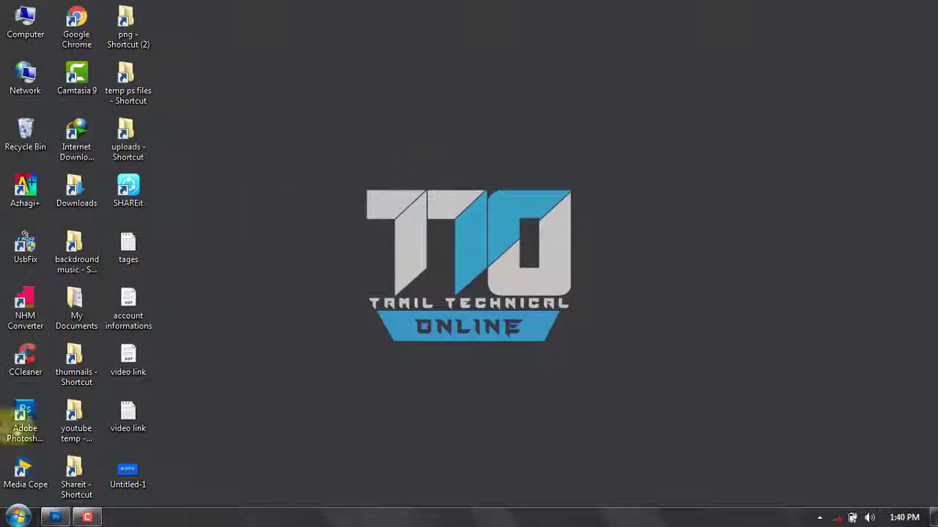
{"action": "left_click", "coordinate": [55, 517]}
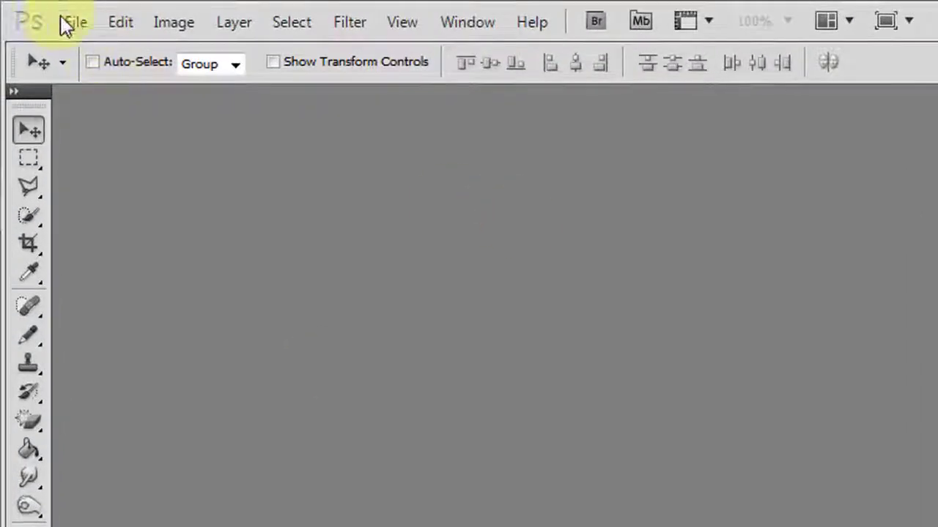
{"action": "left_click", "coordinate": [66, 20]}
{"action": "left_click", "coordinate": [93, 45]}
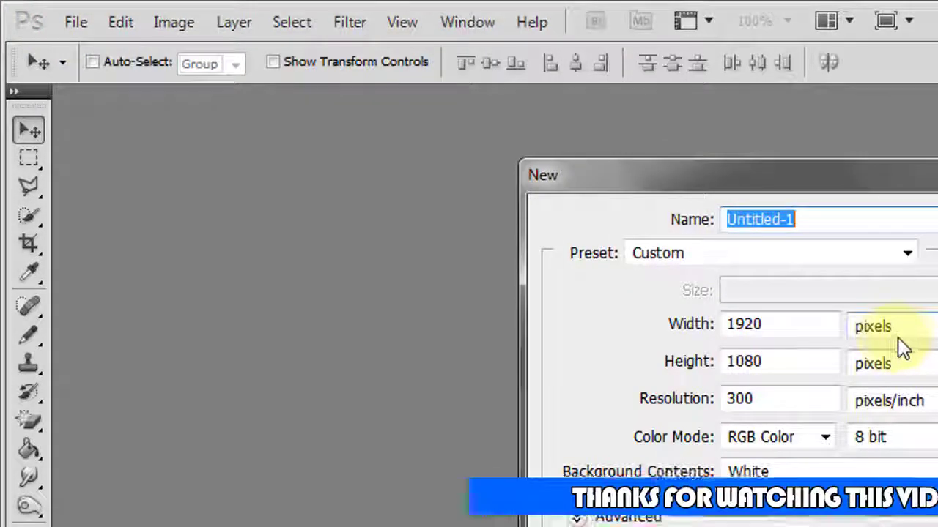
{"action": "left_click", "coordinate": [871, 326]}
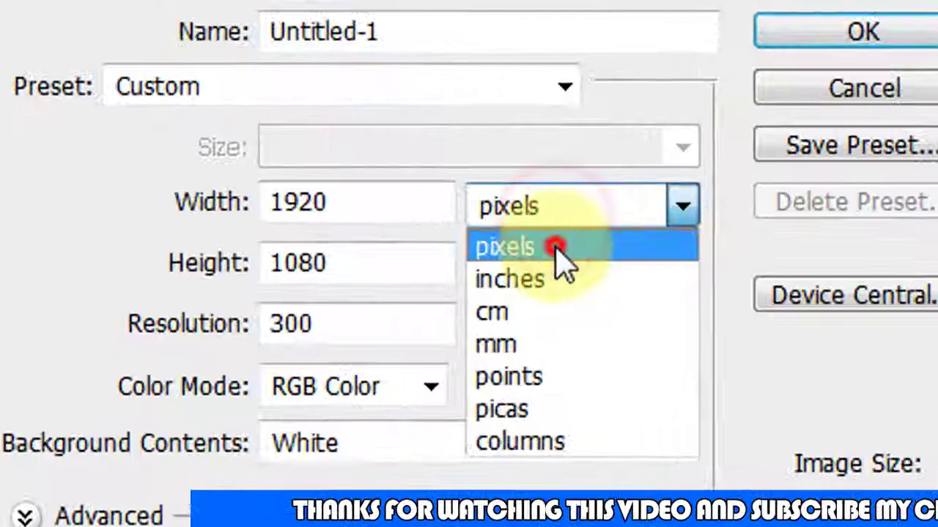
{"action": "left_click", "coordinate": [548, 262]}
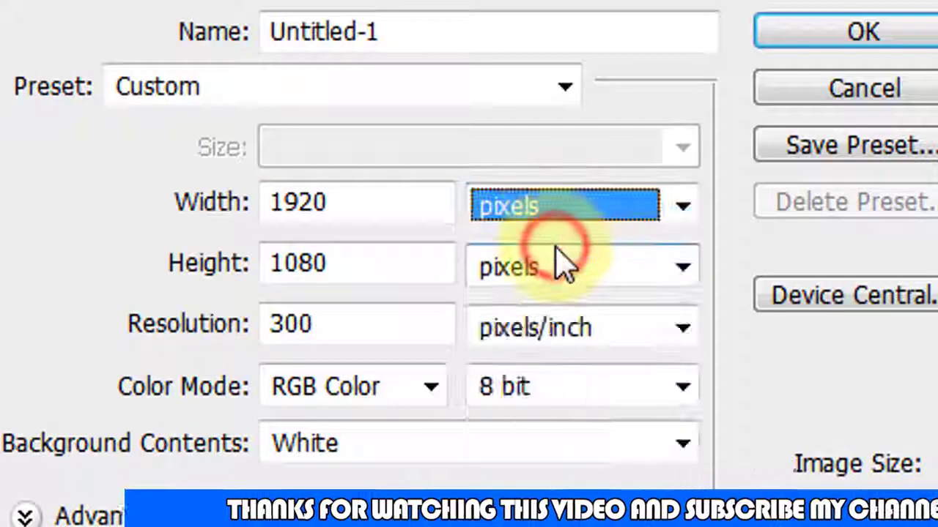
{"action": "double_click", "coordinate": [356, 211]}
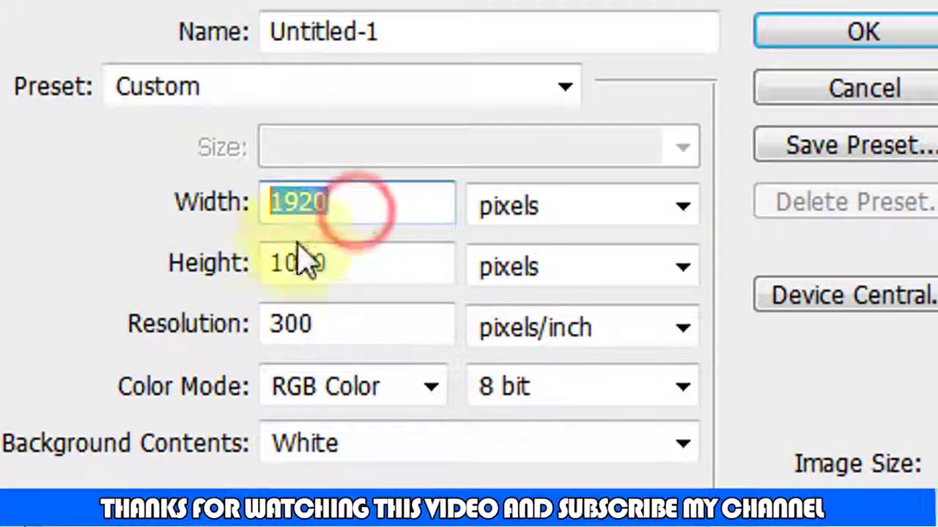
{"action": "double_click", "coordinate": [358, 264]}
{"action": "double_click", "coordinate": [328, 324]}
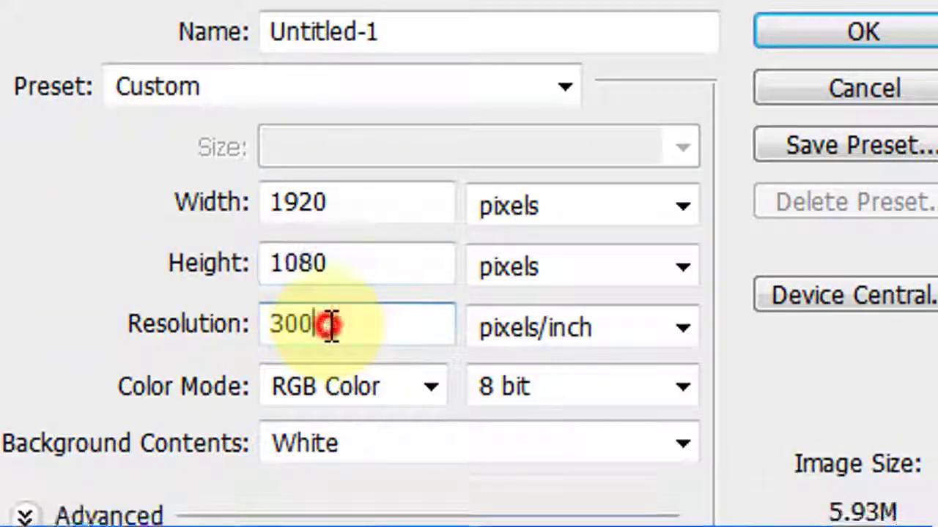
- Keep RGB Color, 8 bit and a White background, and create the document
{"action": "left_click", "coordinate": [432, 388]}
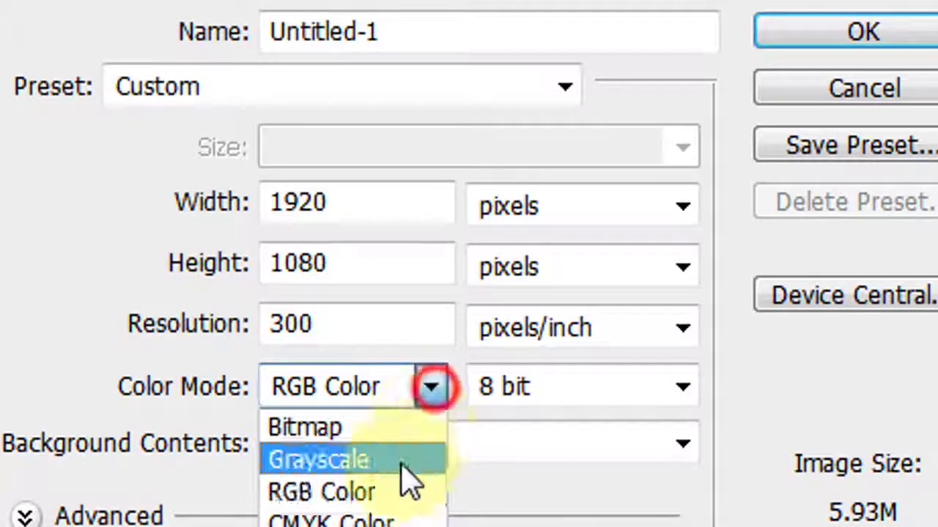
{"action": "left_click", "coordinate": [383, 496]}
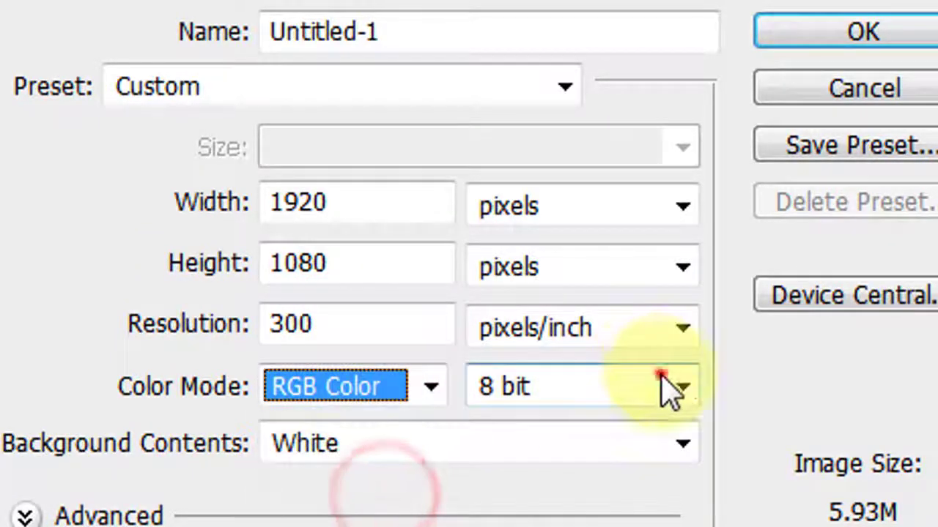
{"action": "left_click", "coordinate": [668, 381]}
{"action": "left_click", "coordinate": [628, 469]}
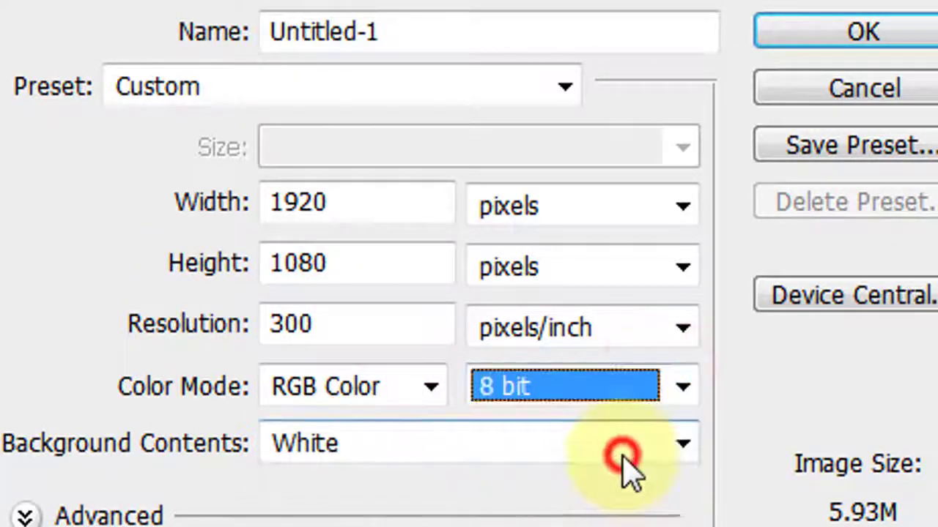
{"action": "left_click", "coordinate": [433, 441]}
{"action": "left_click", "coordinate": [440, 489]}
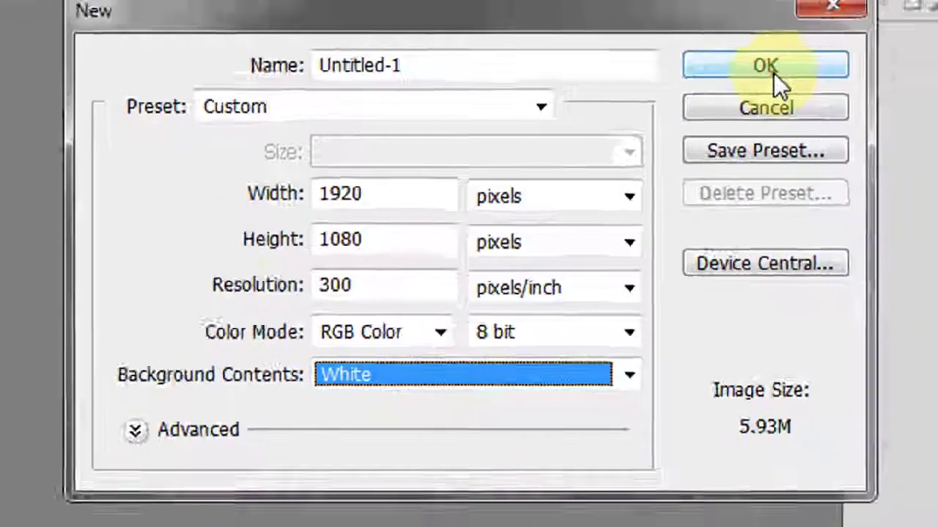
{"action": "left_click", "coordinate": [775, 73]}
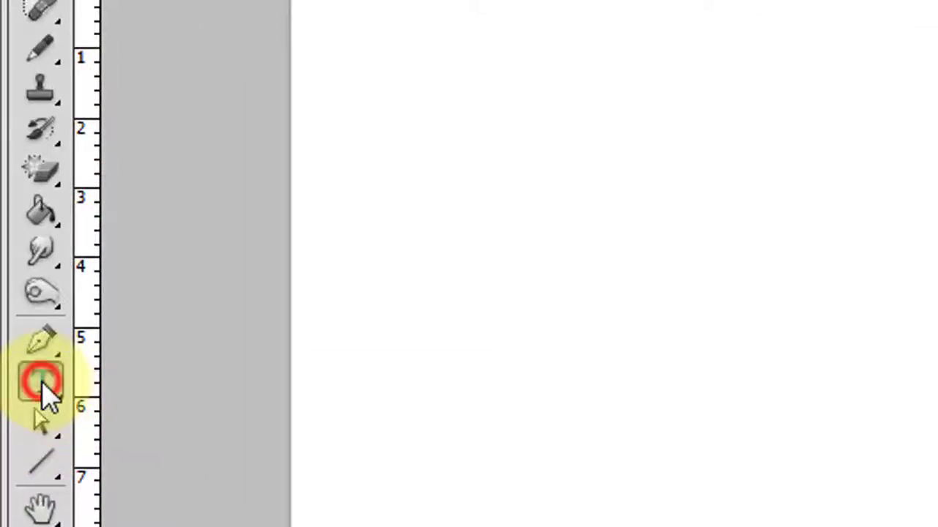
- Type AJITH on the canvas and move the word to the middle
{"action": "left_click", "coordinate": [42, 380]}
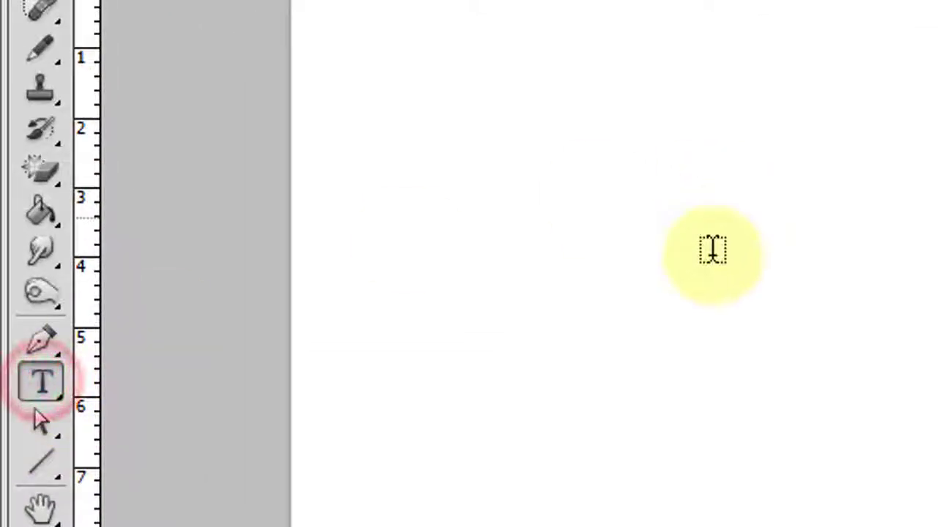
{"action": "left_click", "coordinate": [342, 266]}
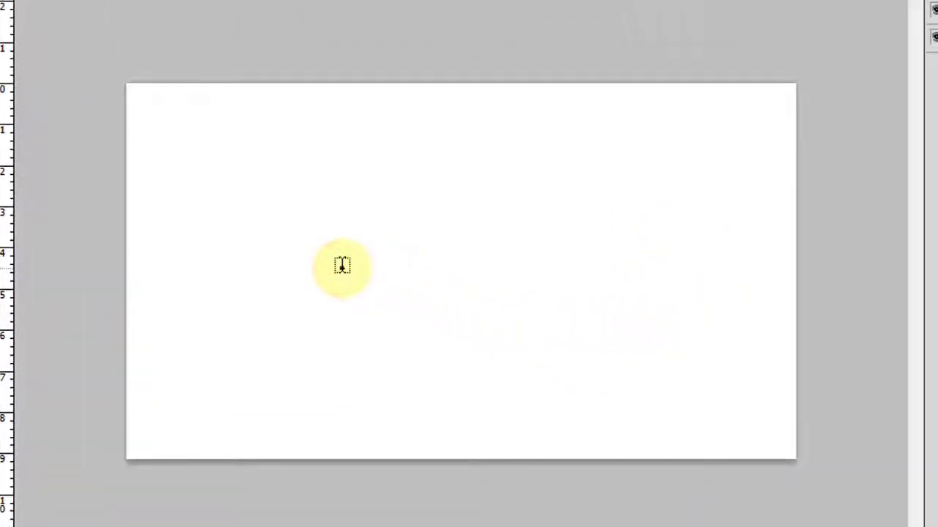
{"action": "type", "text": "A"}
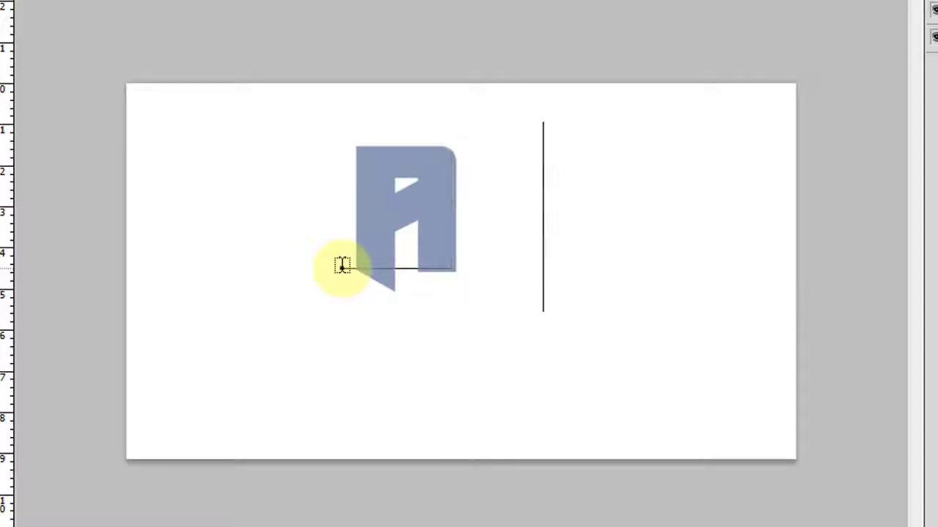
{"action": "type", "text": "JIT"}
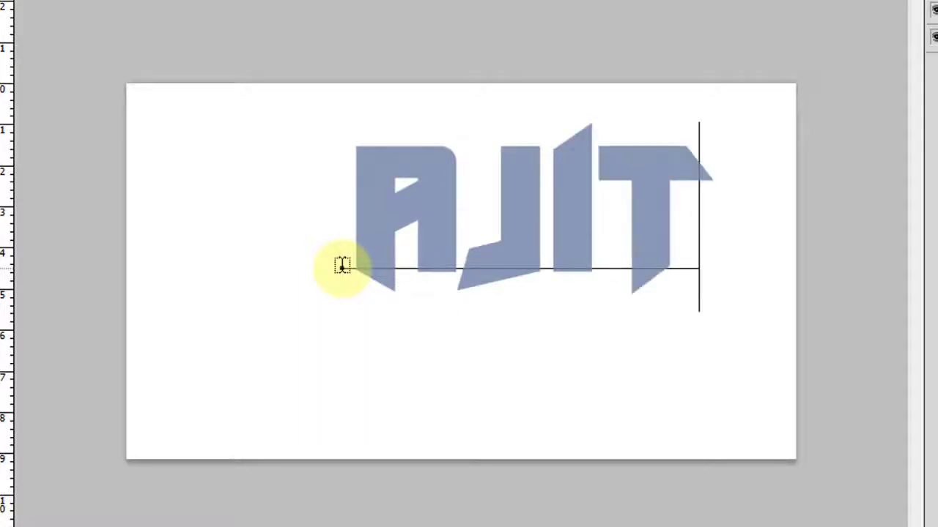
{"action": "type", "text": "H"}
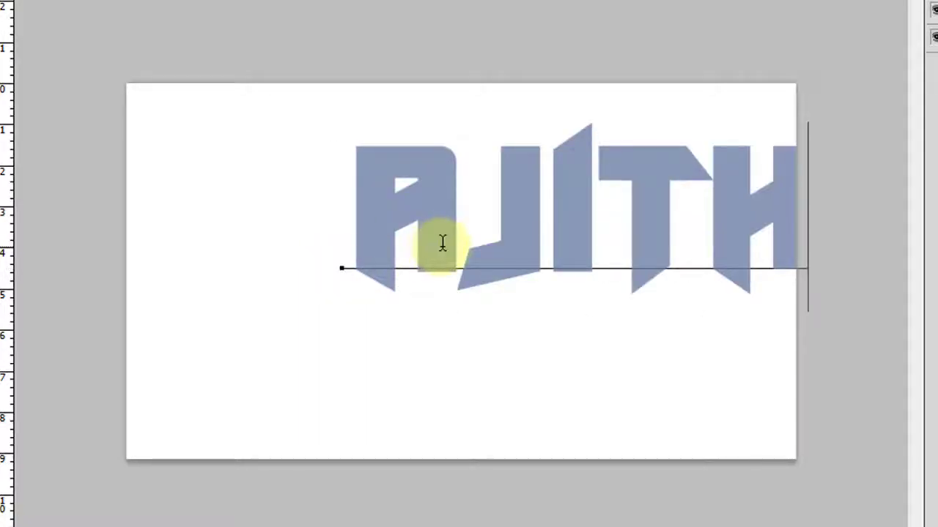
{"action": "double_click", "coordinate": [443, 246]}
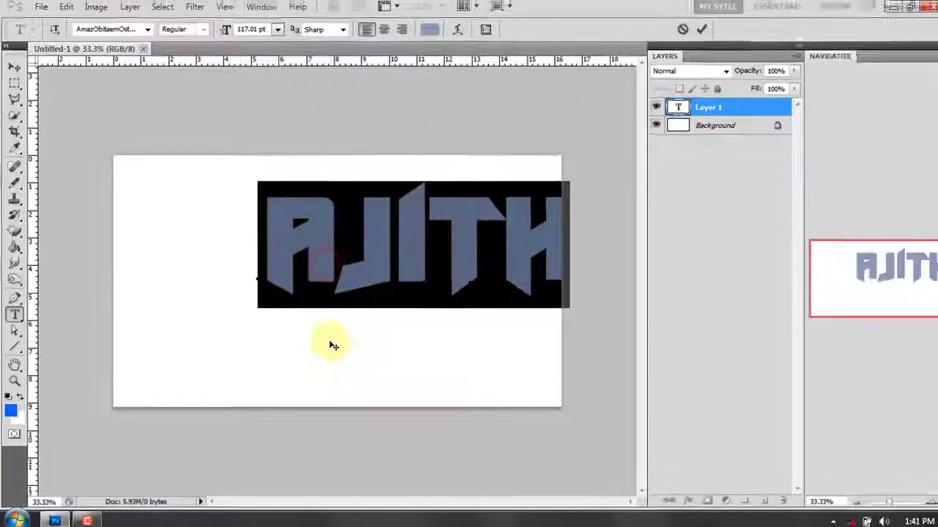
{"action": "left_click_drag", "start_coordinate": [325, 341], "coordinate": [252, 368]}
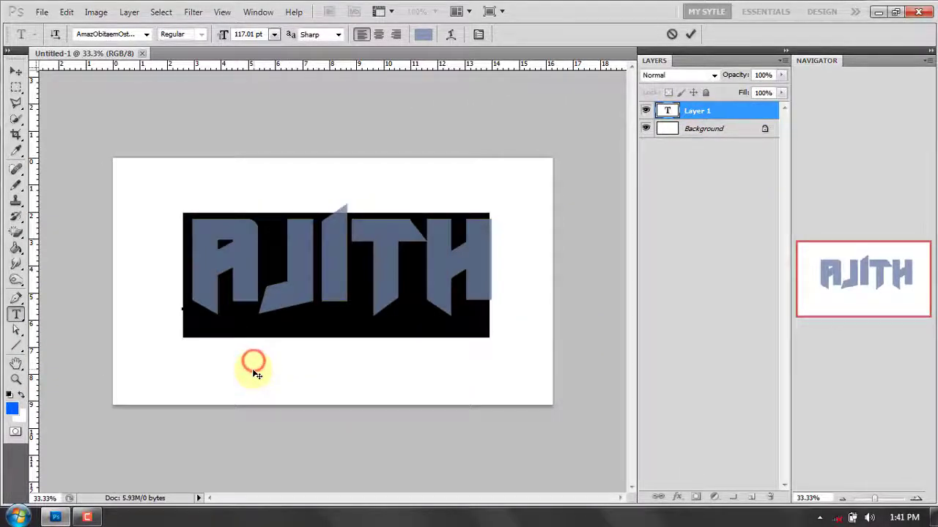
- Preview other fonts, keep AJITH's original angular font, and commit the text layer
{"action": "left_click", "coordinate": [134, 35]}
{"action": "key", "text": "Up"}
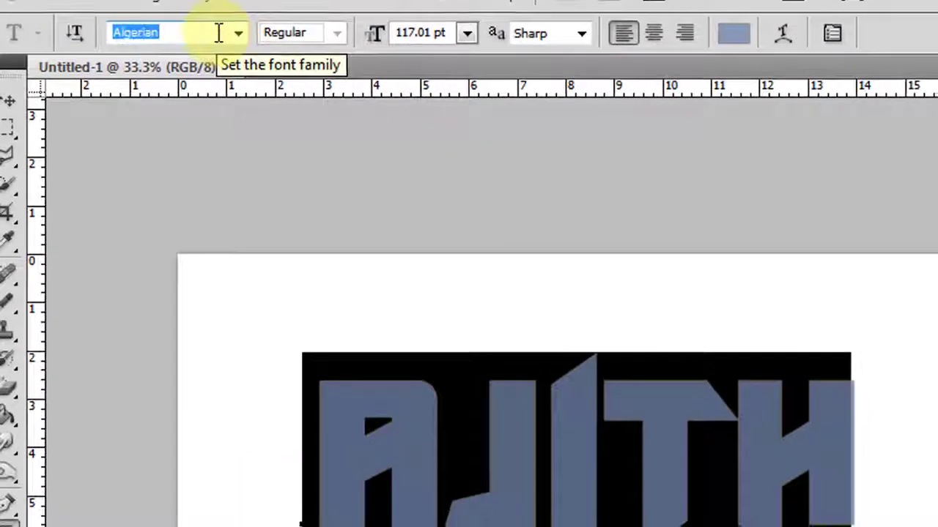
{"action": "key", "text": "Up"}
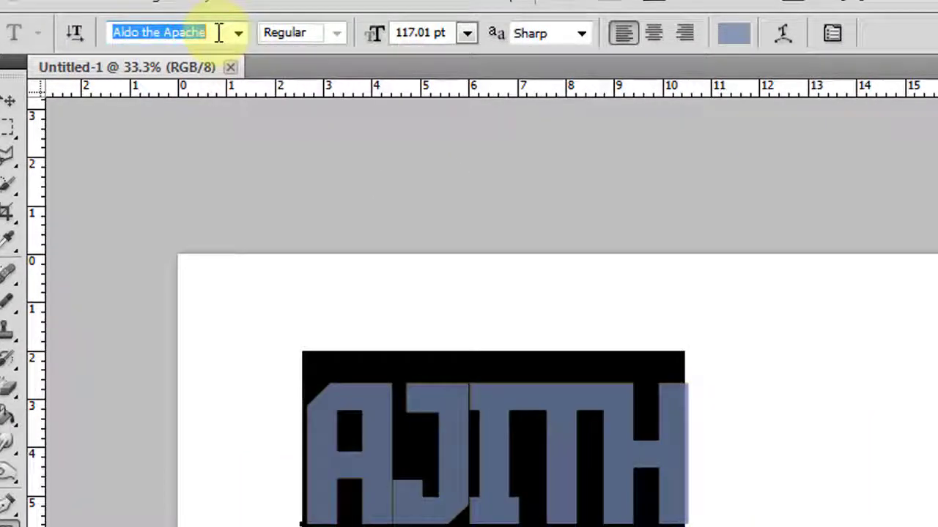
{"action": "key", "text": "Down"}
{"action": "key", "text": "Down"}
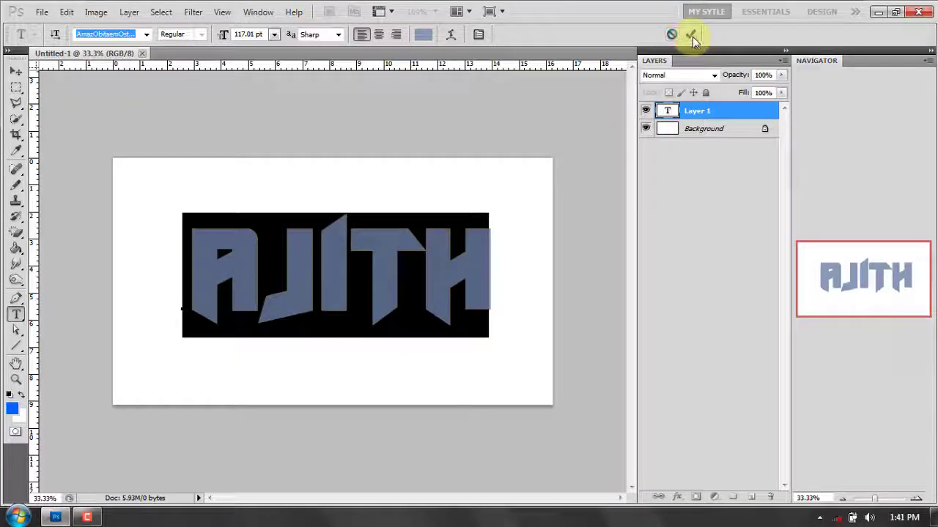
{"action": "left_click", "coordinate": [692, 35]}
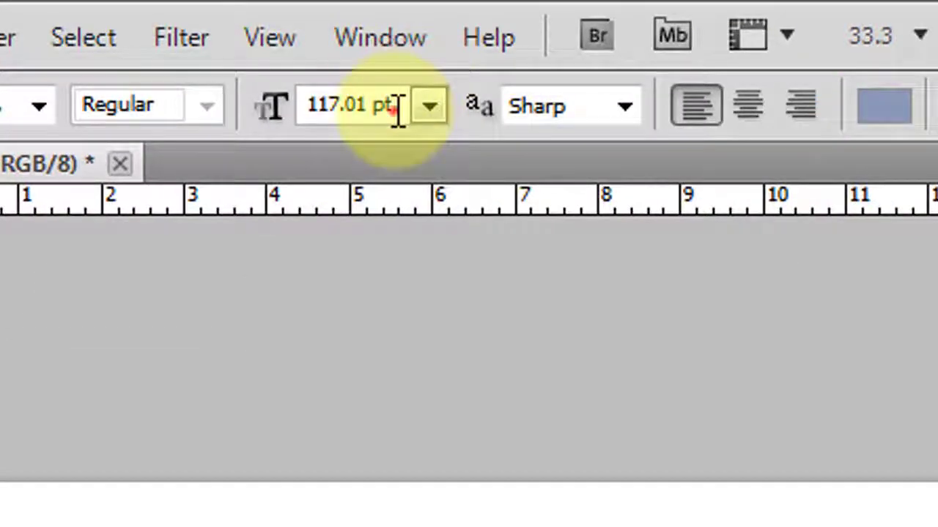
{"action": "left_click", "coordinate": [398, 109]}
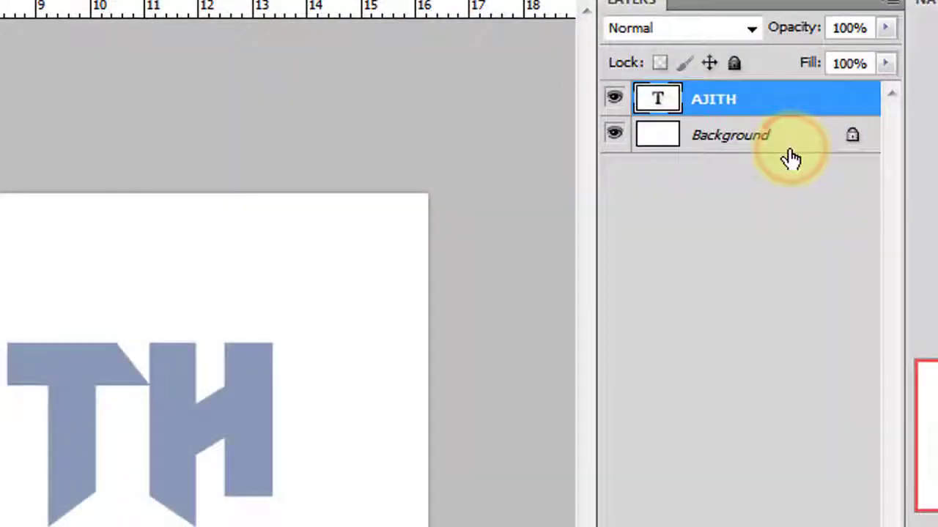
{"action": "left_click", "coordinate": [791, 158]}
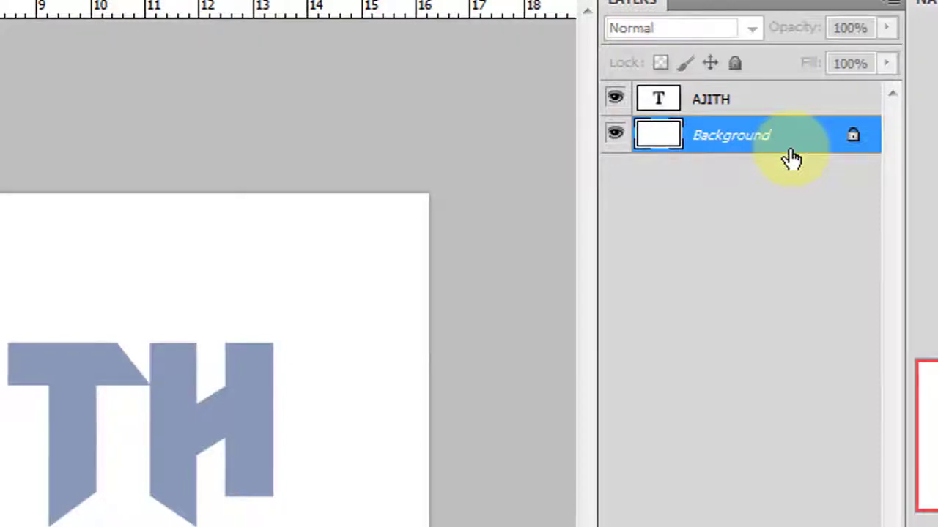
- Convert the locked Background into an editable layer named Layer 0
{"action": "left_click", "coordinate": [791, 159]}
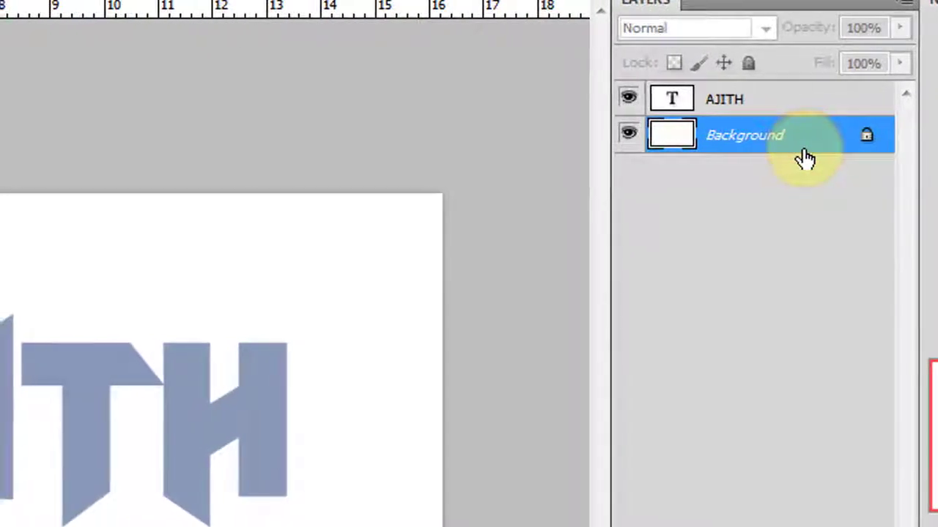
{"action": "left_click", "coordinate": [826, 157]}
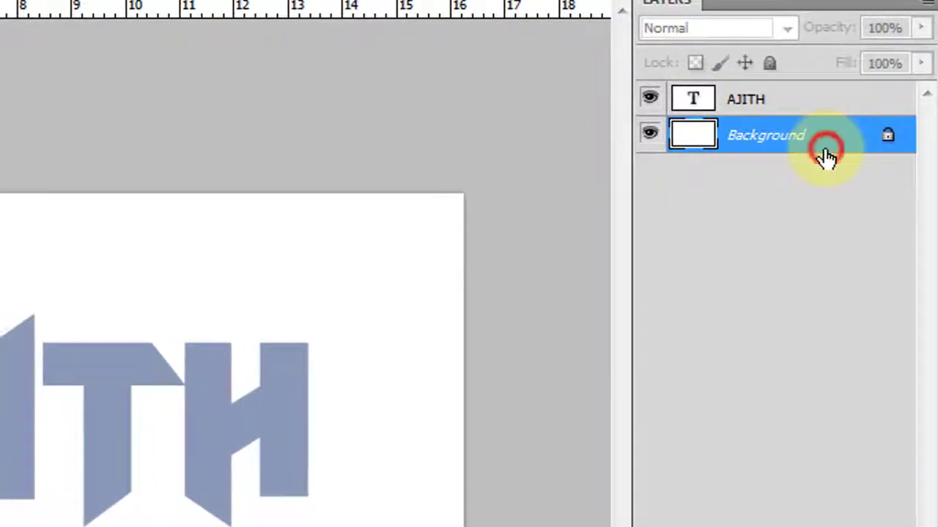
{"action": "double_click", "coordinate": [825, 157]}
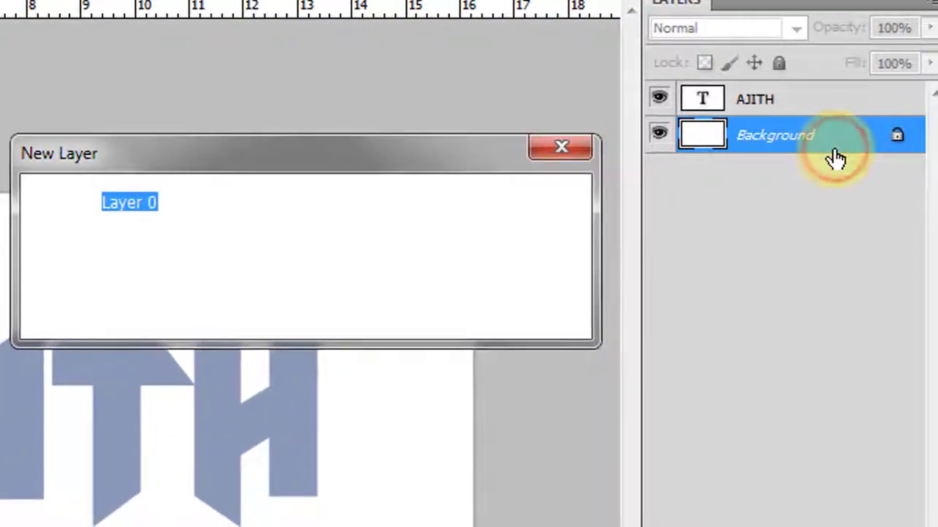
{"action": "key", "text": "Return"}
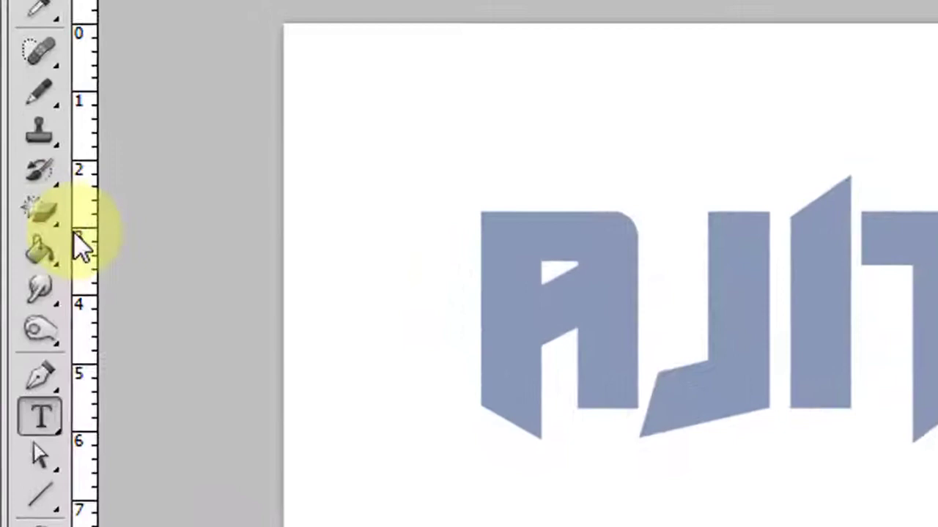
{"action": "left_click", "coordinate": [40, 249]}
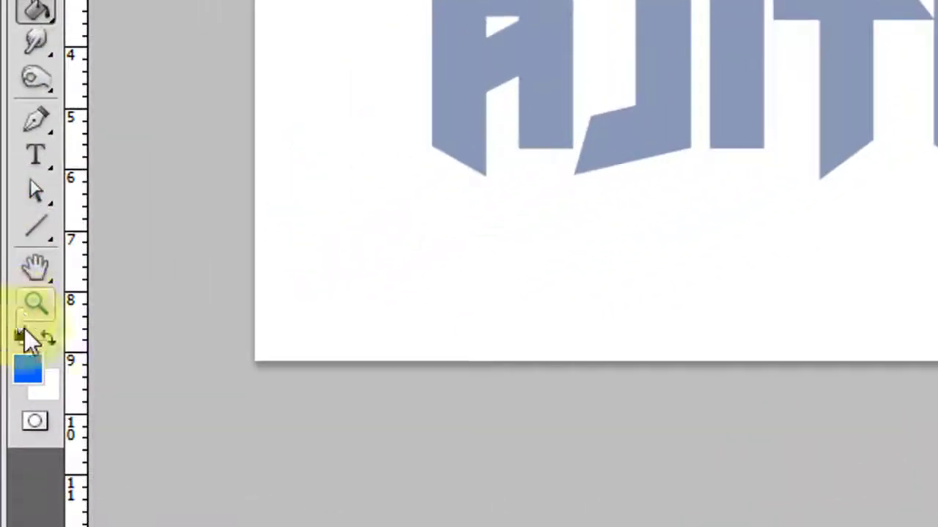
- Fill the background layer with bright blue #0064ff using the Paint Bucket
{"action": "left_click", "coordinate": [32, 379]}
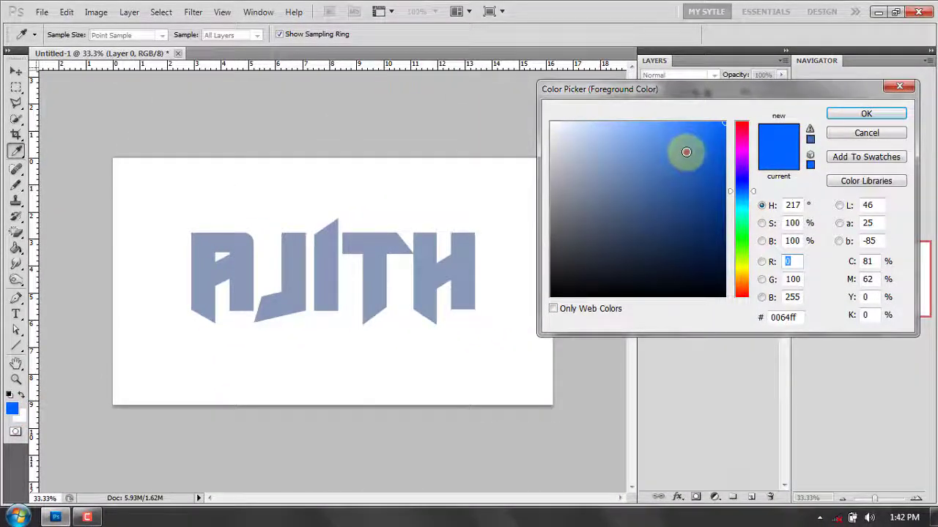
{"action": "left_click", "coordinate": [718, 132]}
{"action": "left_click_drag", "start_coordinate": [719, 131], "coordinate": [769, 115]}
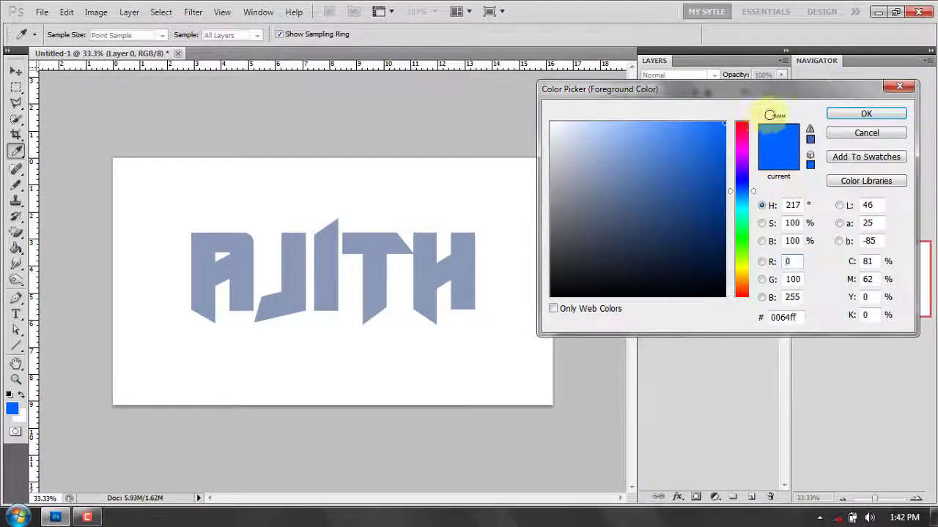
{"action": "left_click", "coordinate": [864, 114]}
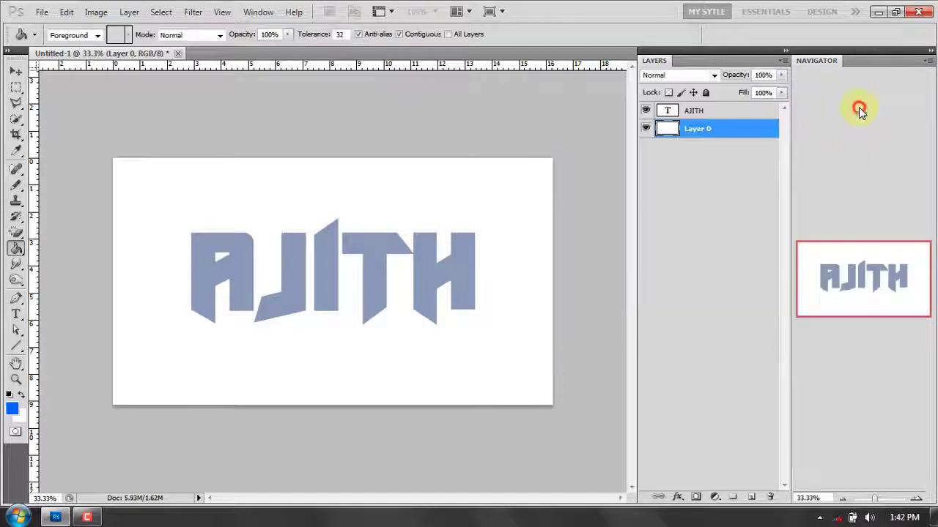
{"action": "left_click", "coordinate": [416, 203]}
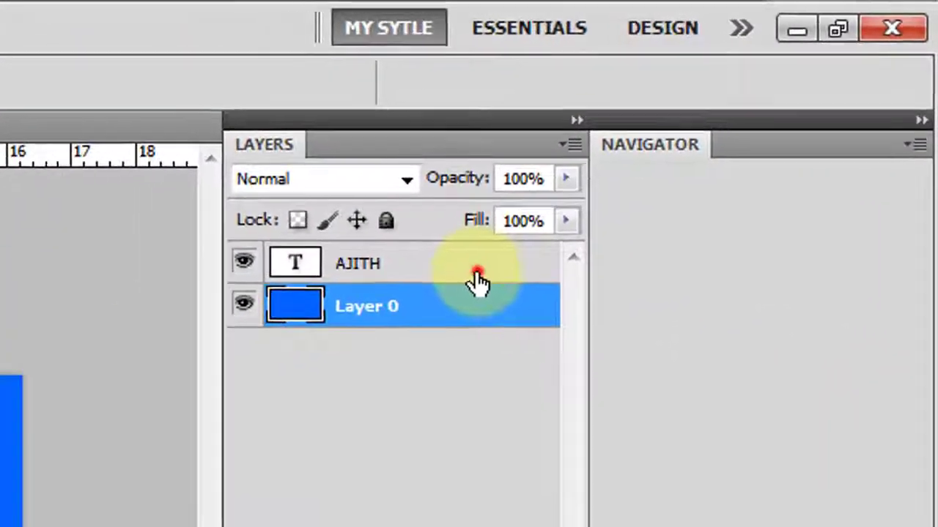
- Give the AJITH layer a 4 px black stroke
{"action": "left_click", "coordinate": [775, 116]}
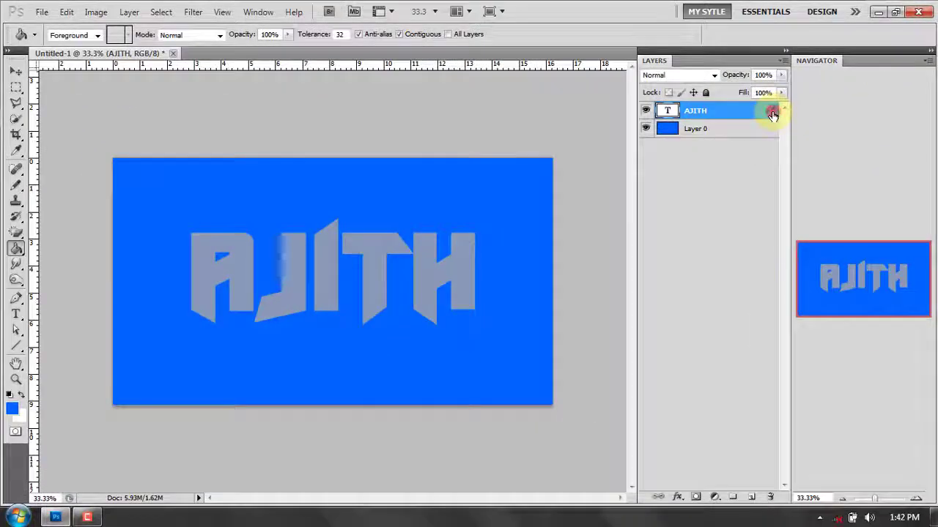
{"action": "double_click", "coordinate": [775, 116]}
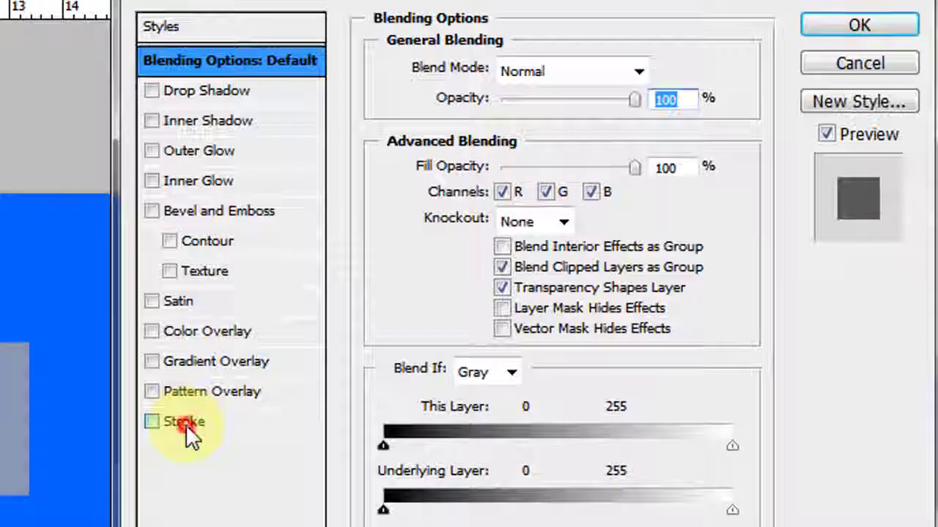
{"action": "left_click", "coordinate": [186, 422]}
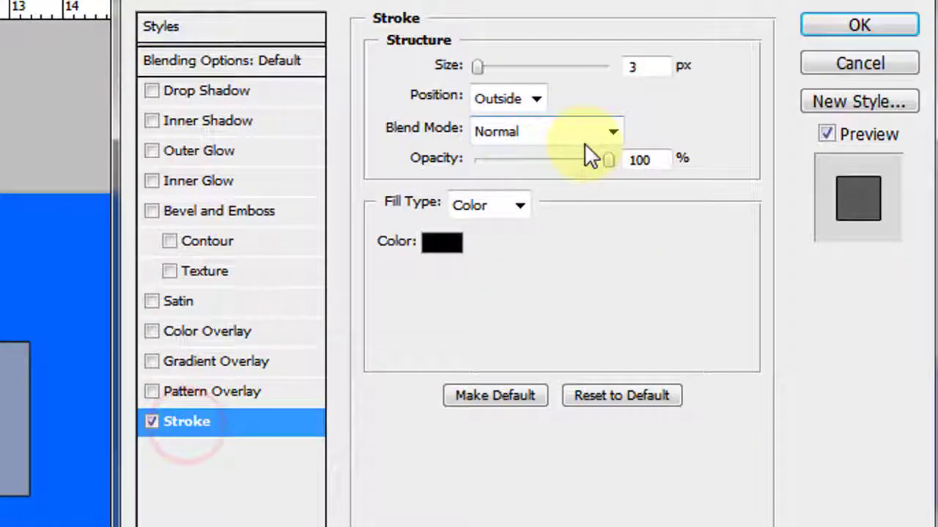
{"action": "double_click", "coordinate": [652, 64]}
{"action": "type", "text": "4"}
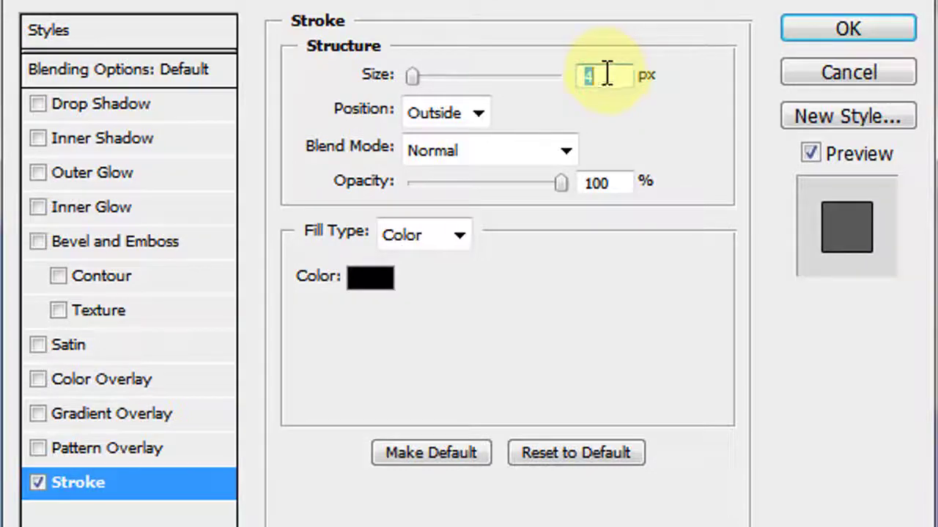
- Add a drop shadow with 36 px distance and 144 px size, plus an inner shadow
{"action": "left_click", "coordinate": [38, 104]}
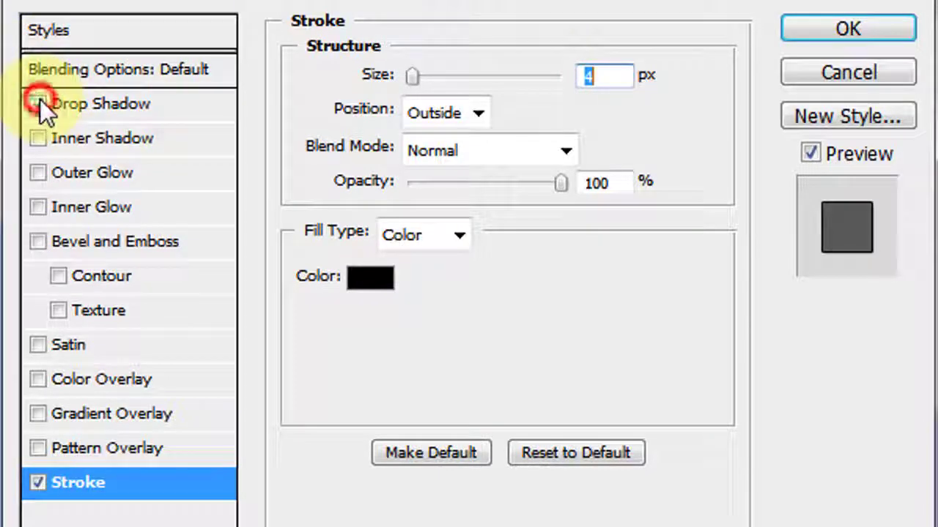
{"action": "left_click", "coordinate": [141, 107]}
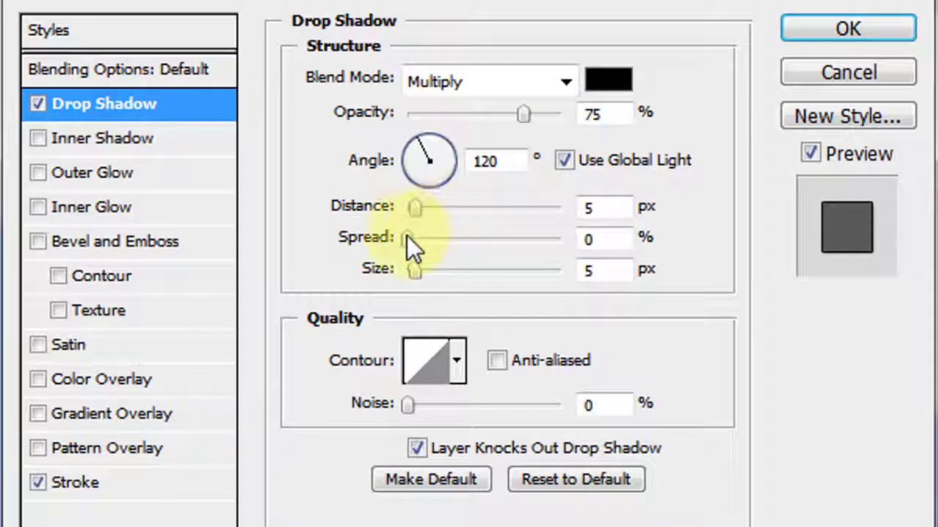
{"action": "left_click_drag", "start_coordinate": [415, 209], "coordinate": [465, 208]}
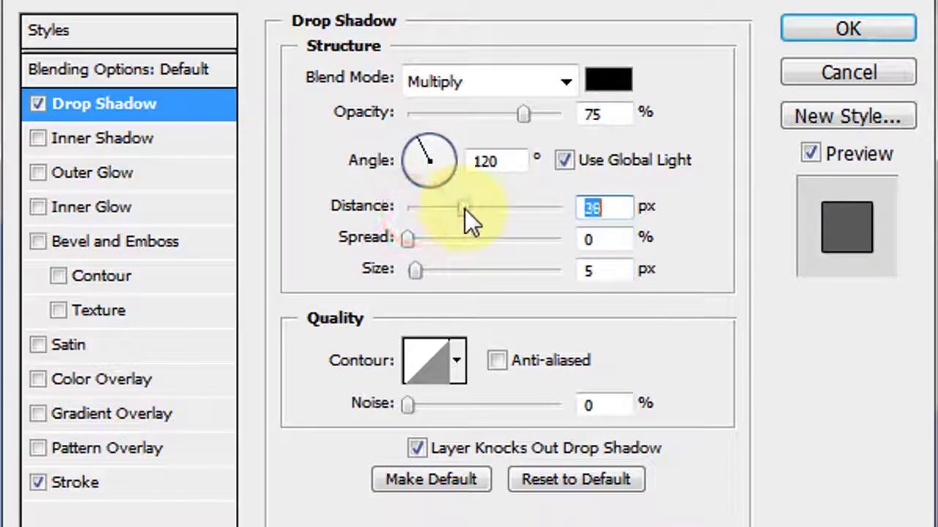
{"action": "left_click_drag", "start_coordinate": [415, 270], "coordinate": [501, 268]}
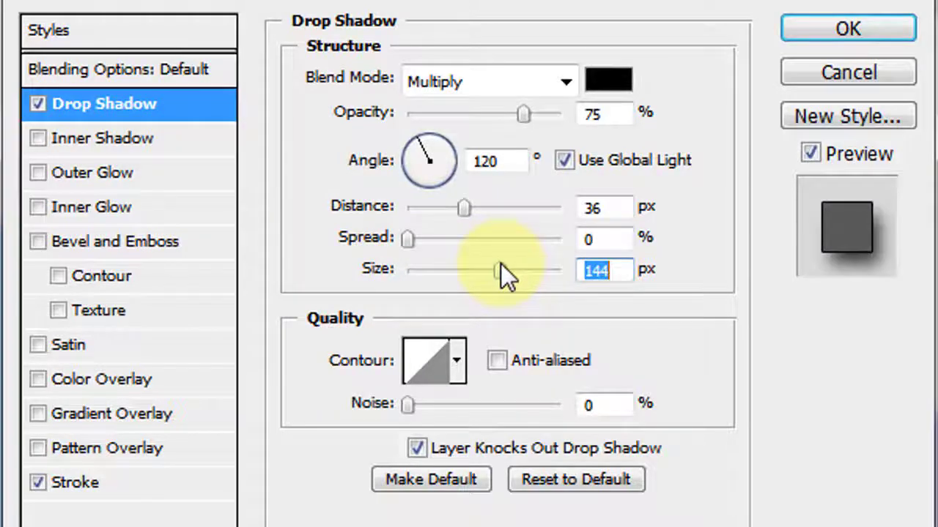
{"action": "left_click", "coordinate": [105, 137]}
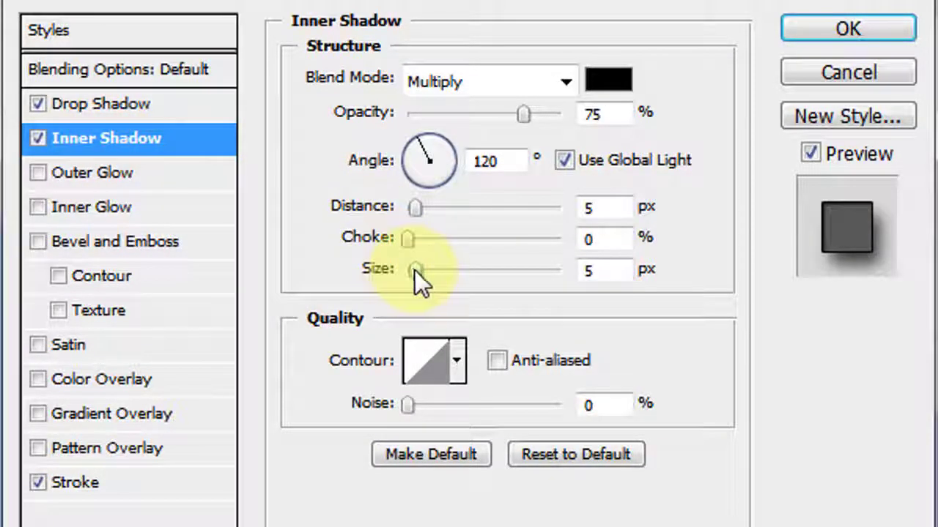
- Enlarge the inner shadow and add a 27 px pale-yellow outer glow
{"action": "left_click_drag", "start_coordinate": [414, 270], "coordinate": [433, 271]}
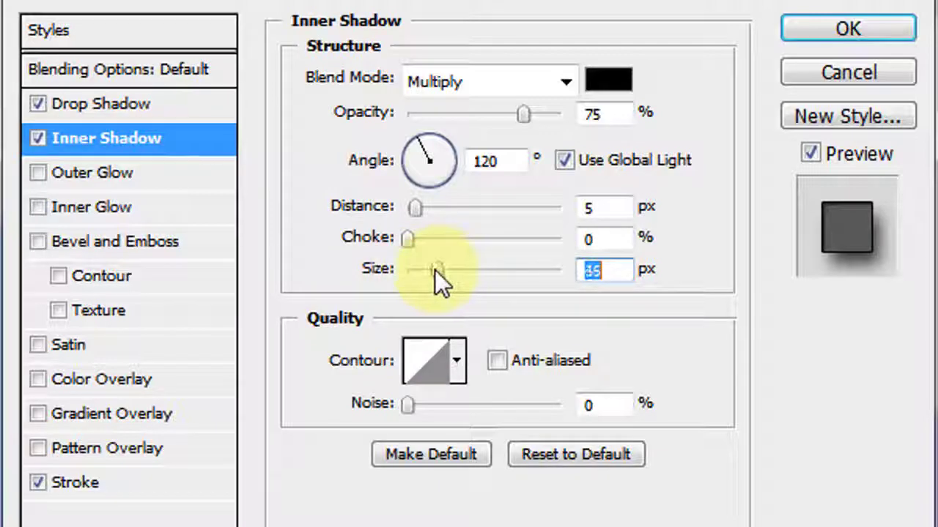
{"action": "left_click", "coordinate": [105, 176]}
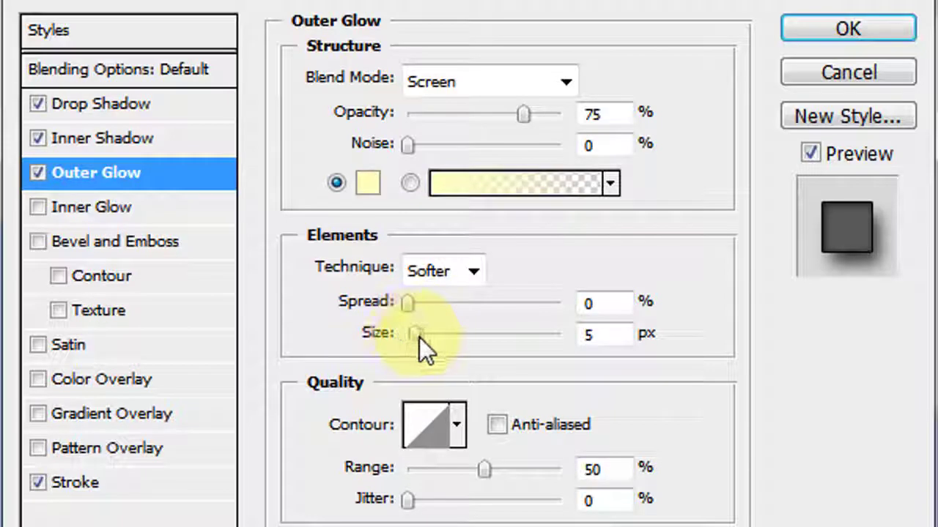
{"action": "mouse_move", "coordinate": [415, 334]}
{"action": "left_mouse_down"}
{"action": "mouse_move", "coordinate": [454, 333]}
{"action": "mouse_move", "coordinate": [434, 338]}
{"action": "left_mouse_up"}
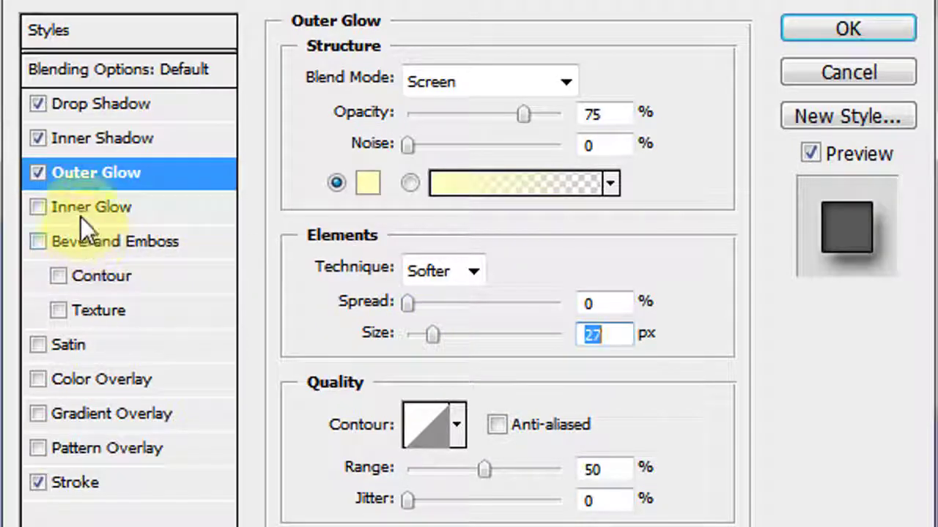
- Add a 35 px inner glow and apply all the layer effects
{"action": "left_click", "coordinate": [38, 207]}
{"action": "left_click", "coordinate": [98, 202]}
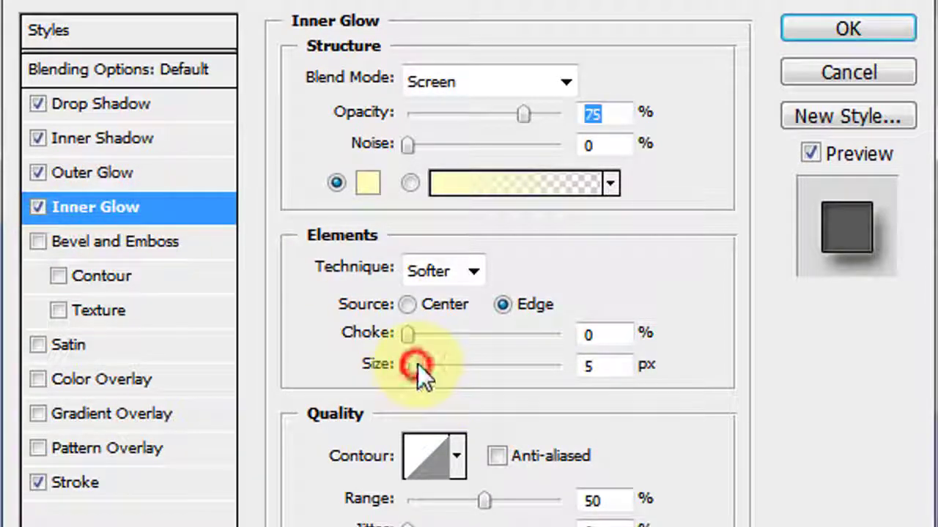
{"action": "mouse_move", "coordinate": [417, 364]}
{"action": "left_mouse_down"}
{"action": "mouse_move", "coordinate": [452, 364]}
{"action": "mouse_move", "coordinate": [438, 365]}
{"action": "left_mouse_up"}
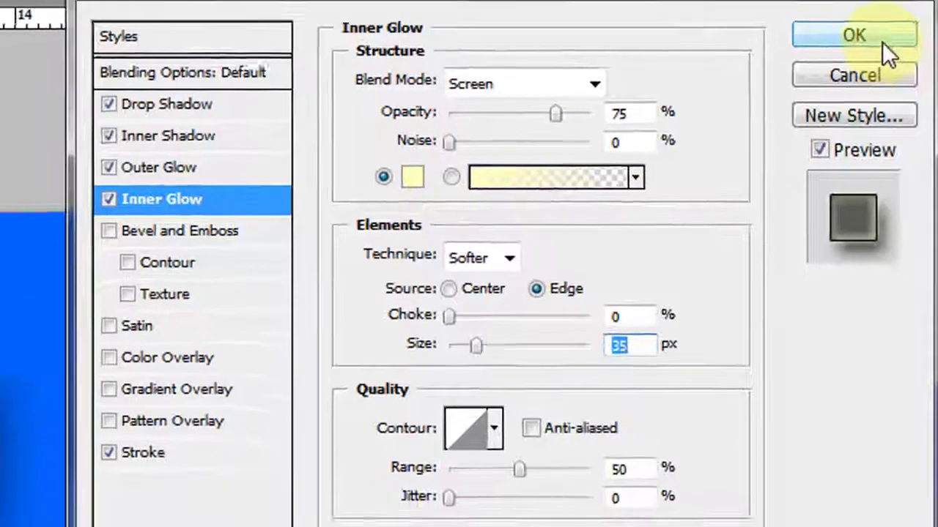
{"action": "left_click", "coordinate": [883, 33]}
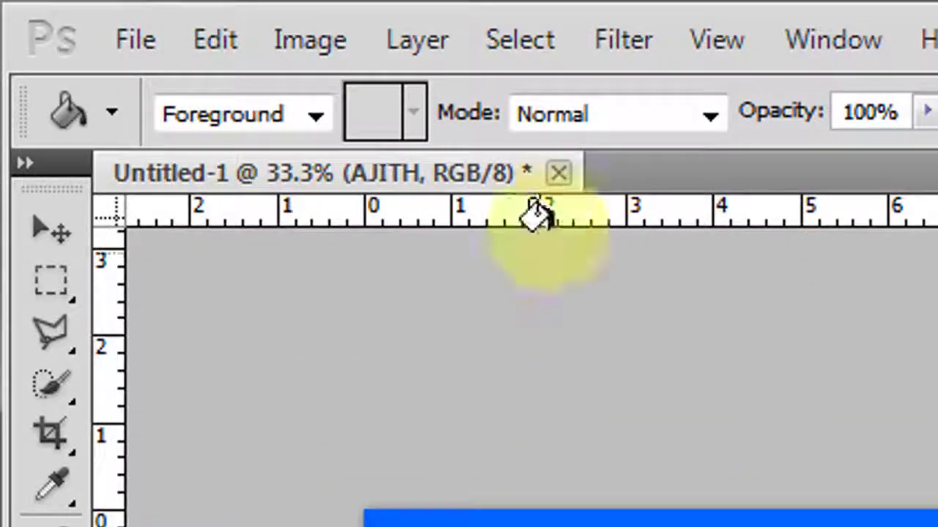
- Save the artwork to the Desktop as a JPEG named 'name'
{"action": "left_click", "coordinate": [136, 42]}
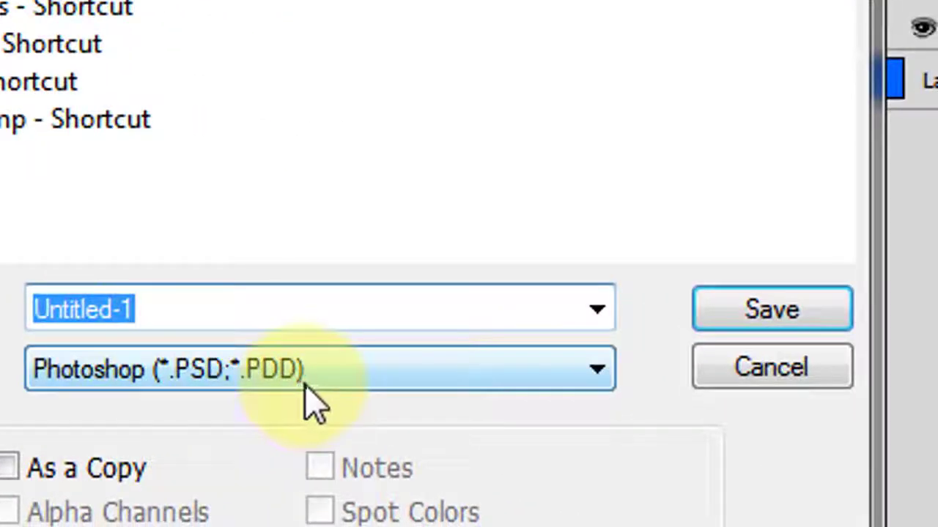
{"action": "left_click", "coordinate": [330, 179]}
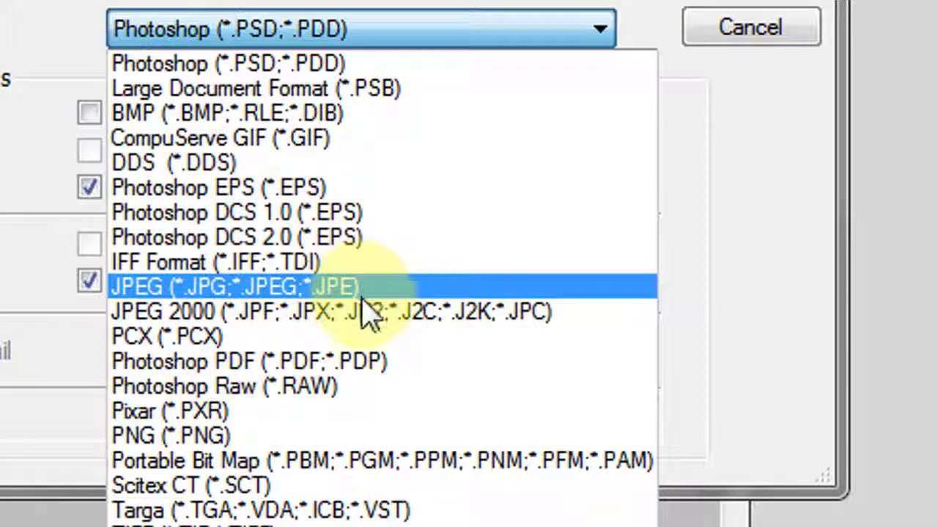
{"action": "left_click", "coordinate": [361, 293]}
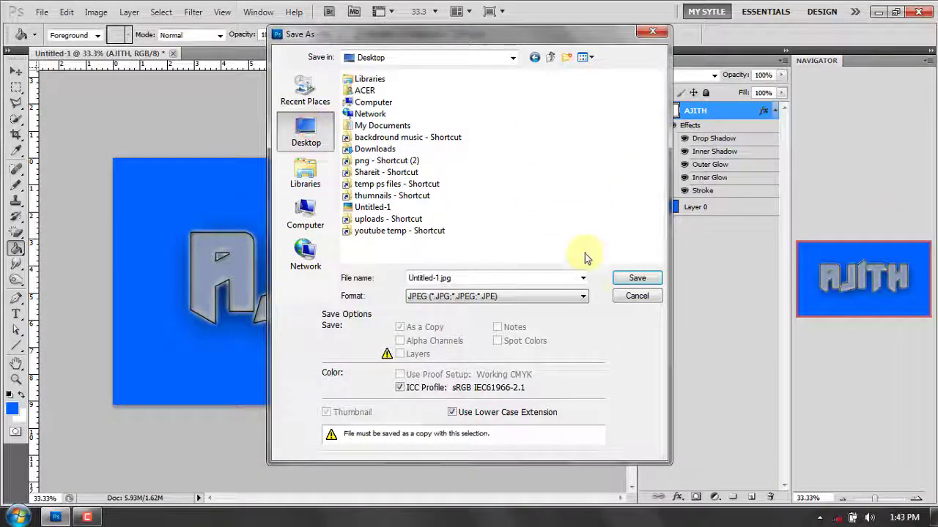
{"action": "left_click", "coordinate": [638, 284]}
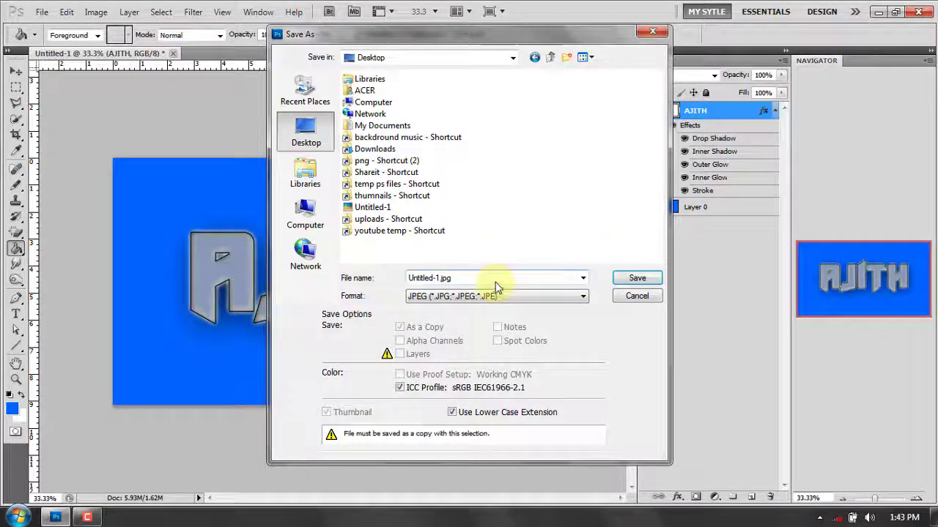
{"action": "left_click", "coordinate": [496, 278]}
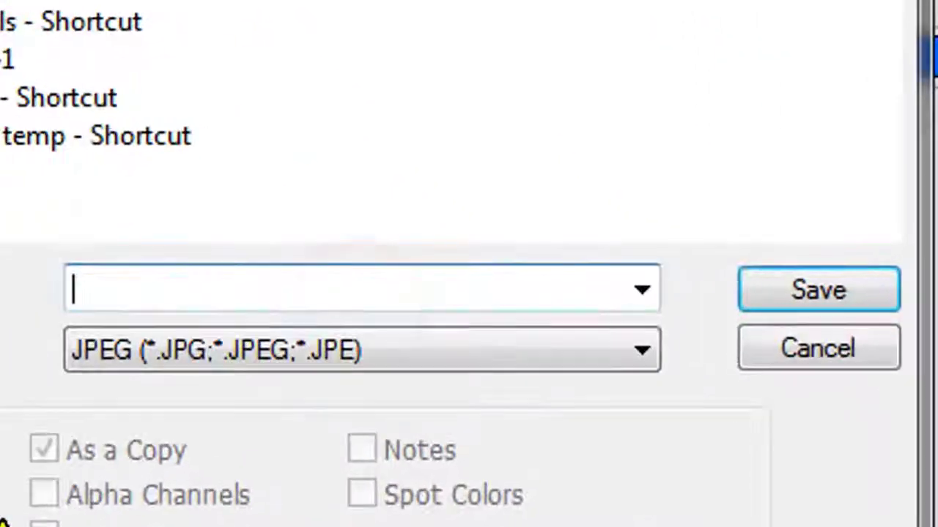
{"action": "type", "text": "n"}
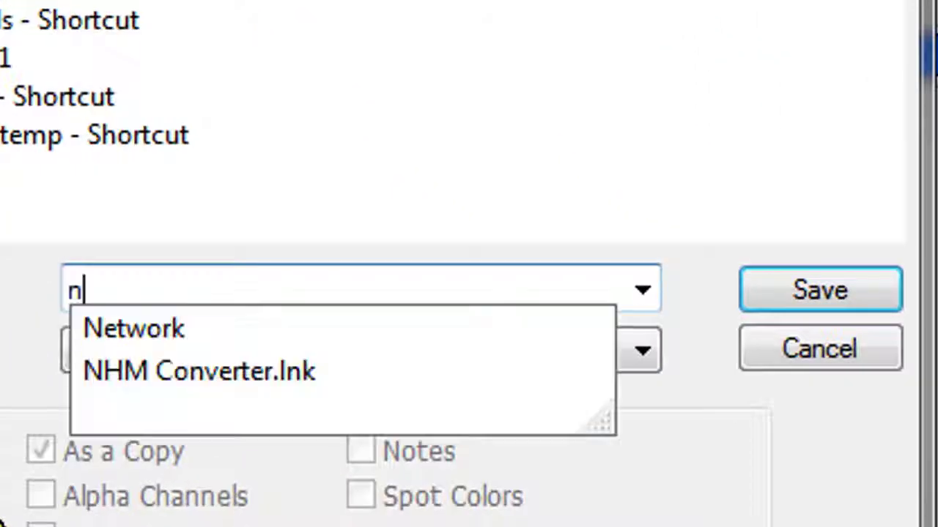
{"action": "type", "text": "ame"}
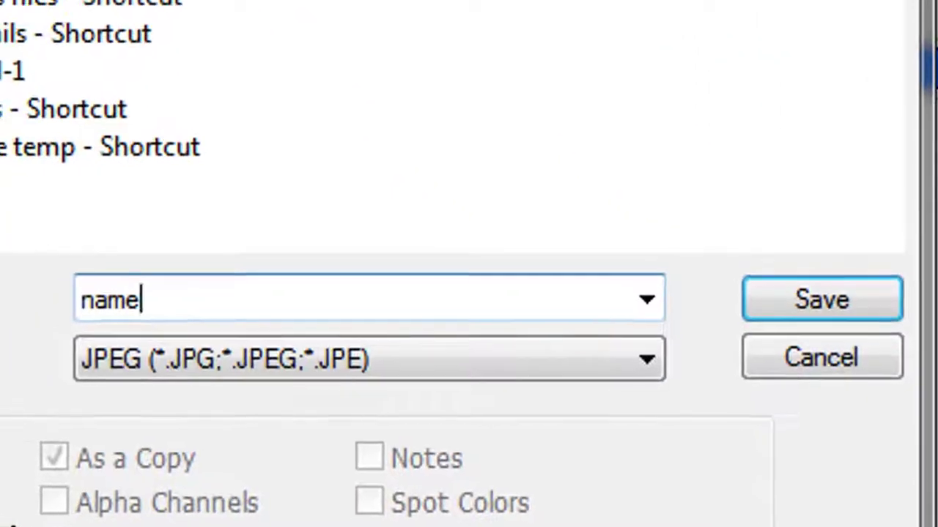
{"action": "key", "text": "Return"}
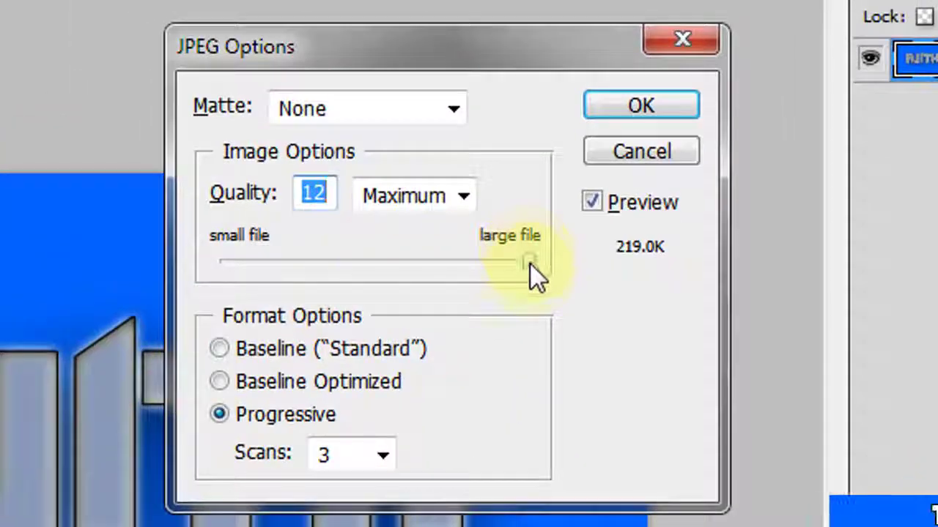
- Save at JPEG quality 12 (Maximum), then minimize Photoshop
{"action": "left_click_drag", "start_coordinate": [529, 263], "coordinate": [541, 258]}
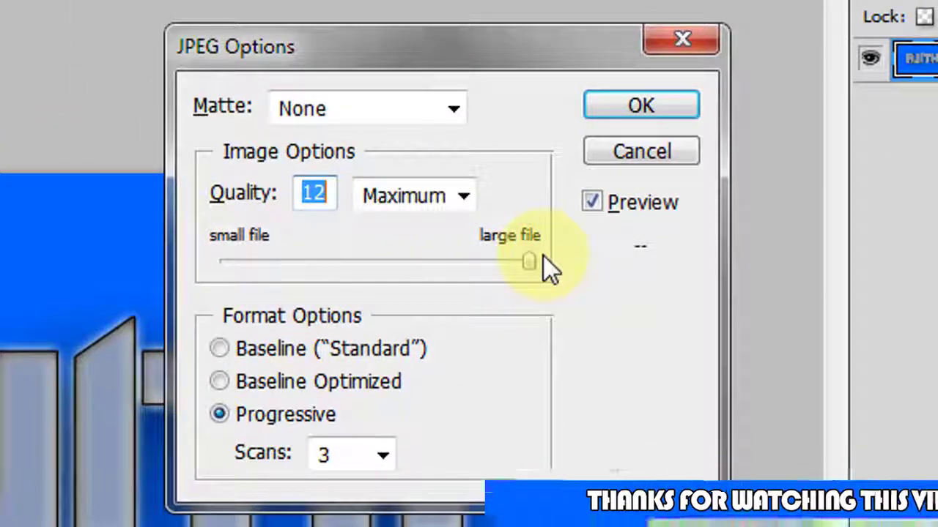
{"action": "left_click", "coordinate": [639, 106]}
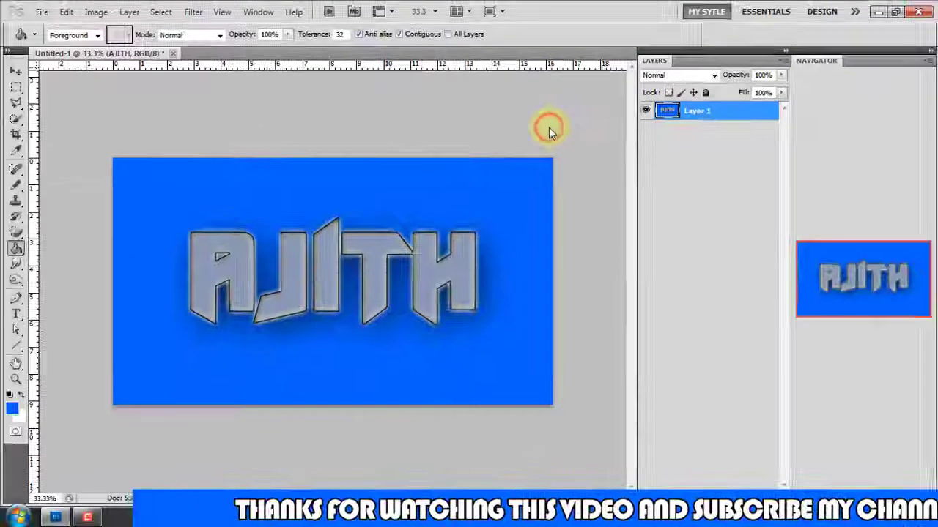
{"action": "left_click", "coordinate": [876, 11]}
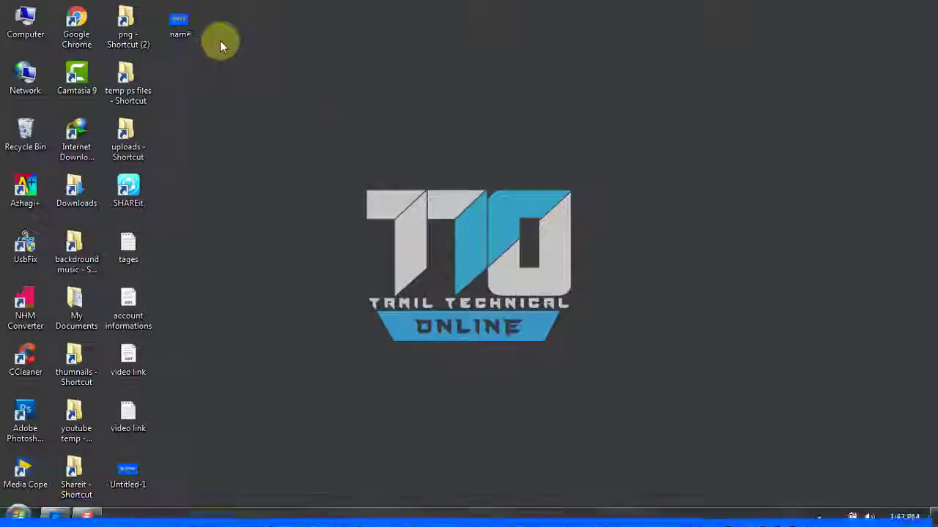
- Set the saved 'name' JPEG as the Windows desktop background
{"action": "right_click", "coordinate": [180, 15]}
{"action": "left_click", "coordinate": [254, 71]}
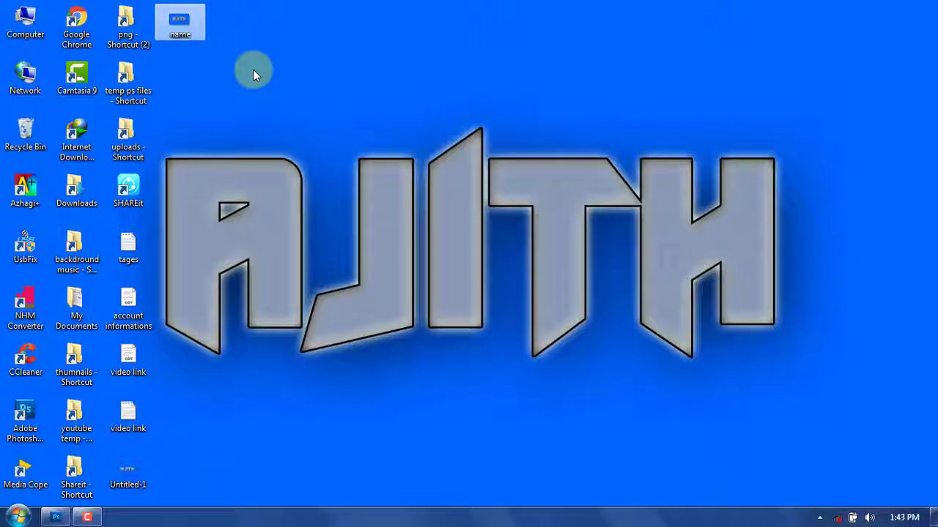
{"action": "left_click", "coordinate": [253, 69]}
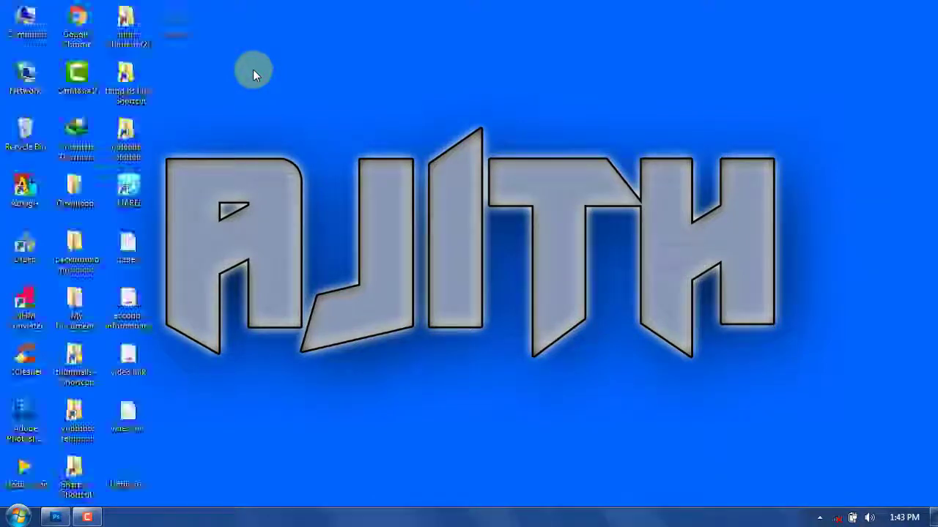